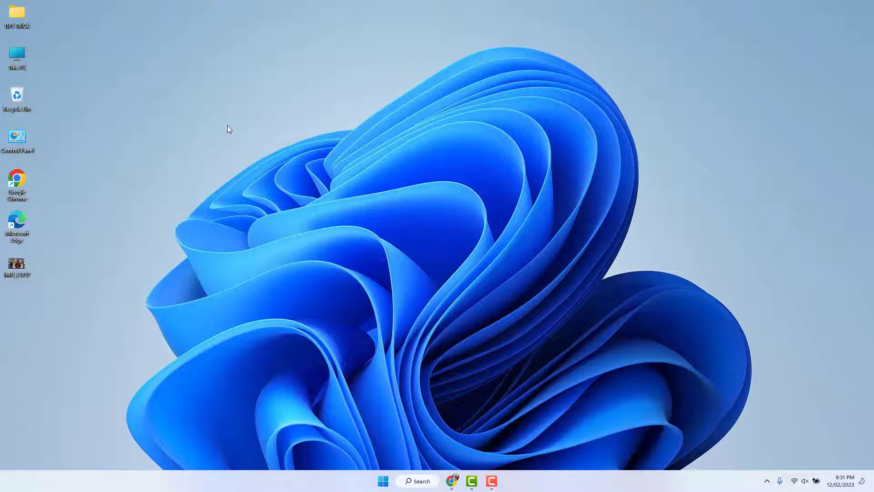
Step: Preview the mall vlog IMG_E1792, then reopen it in the Trim editor
double_click(24, 275)
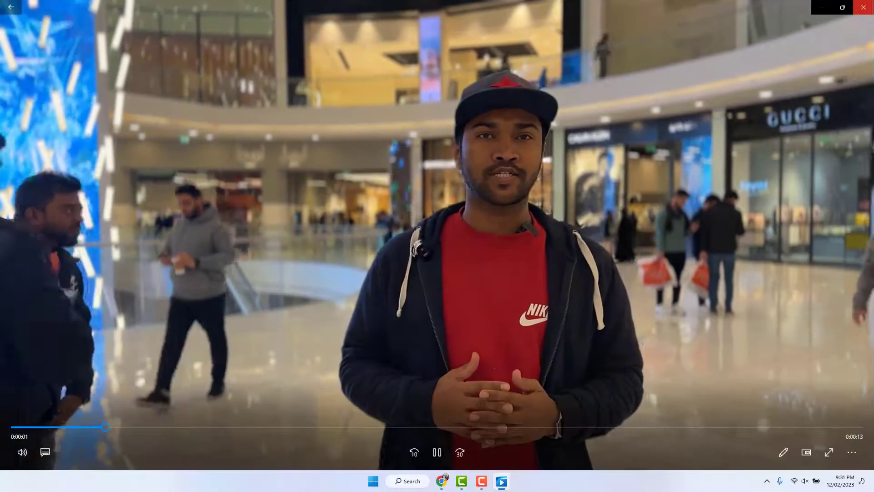
key("alt+F4")
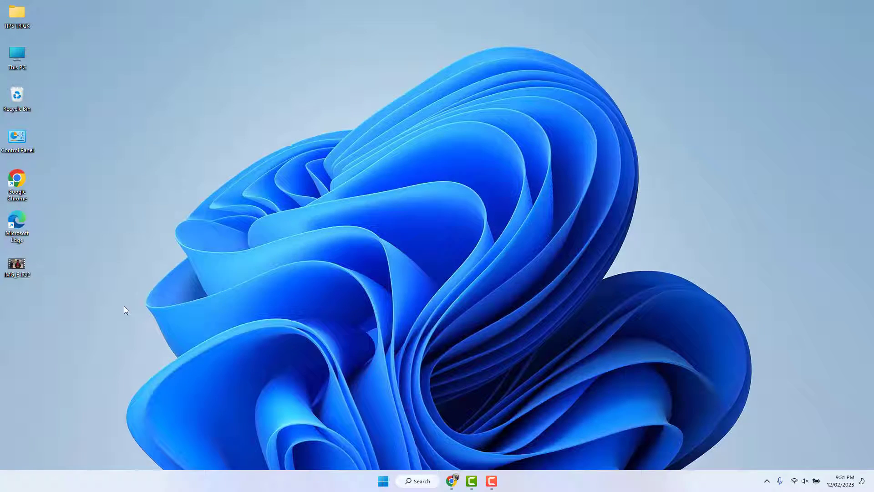
right_click(21, 265)
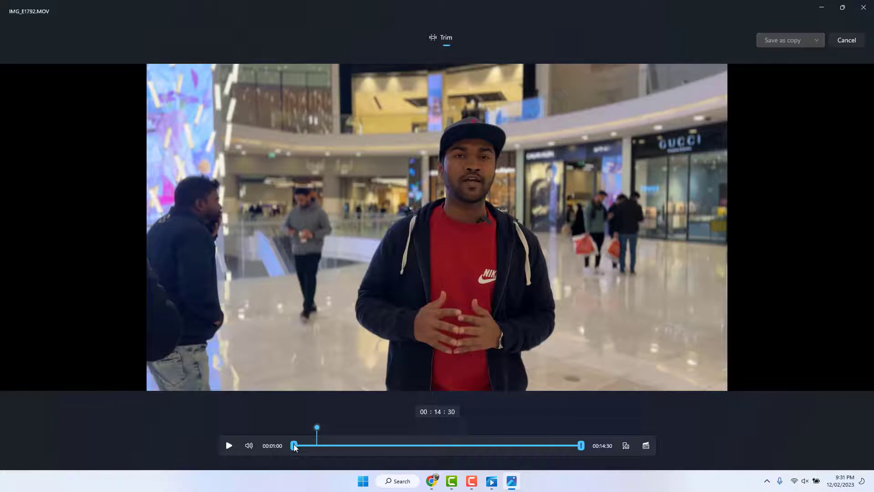
Step: Trim the clip to about 2.5 seconds and begin saving it as a copy
left_click_drag(293, 445, 394, 447)
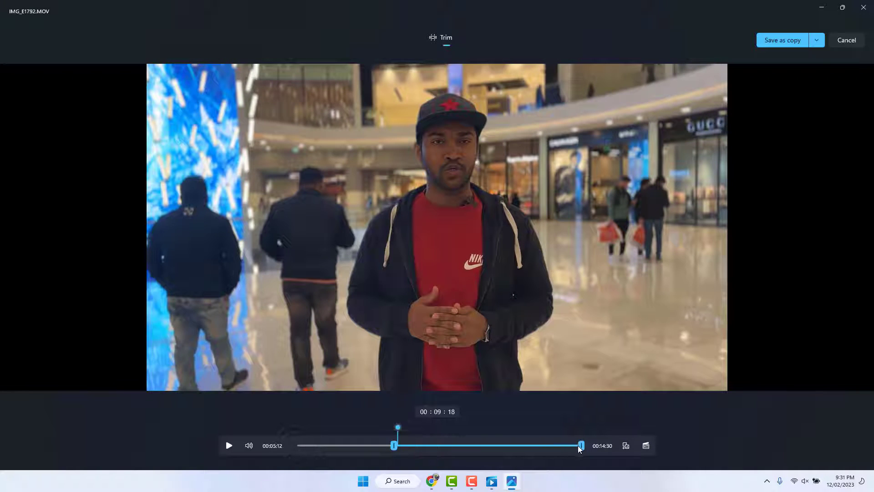
left_click_drag(578, 445, 382, 445)
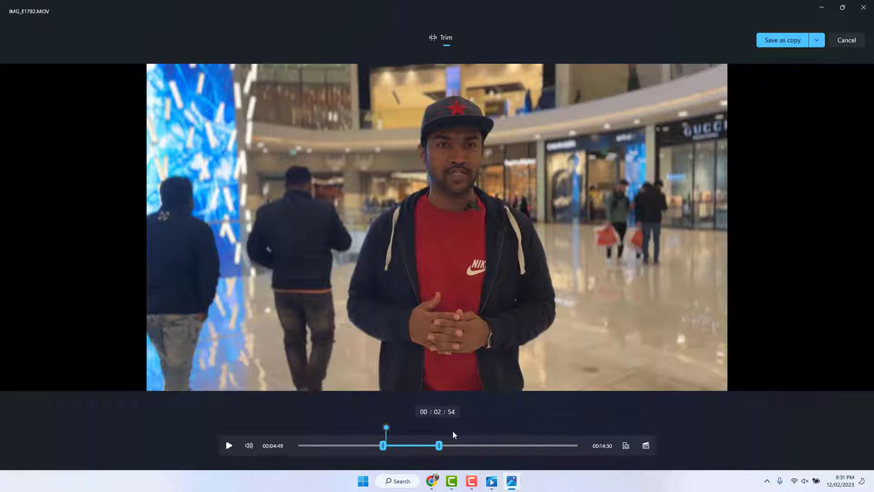
left_click(772, 40)
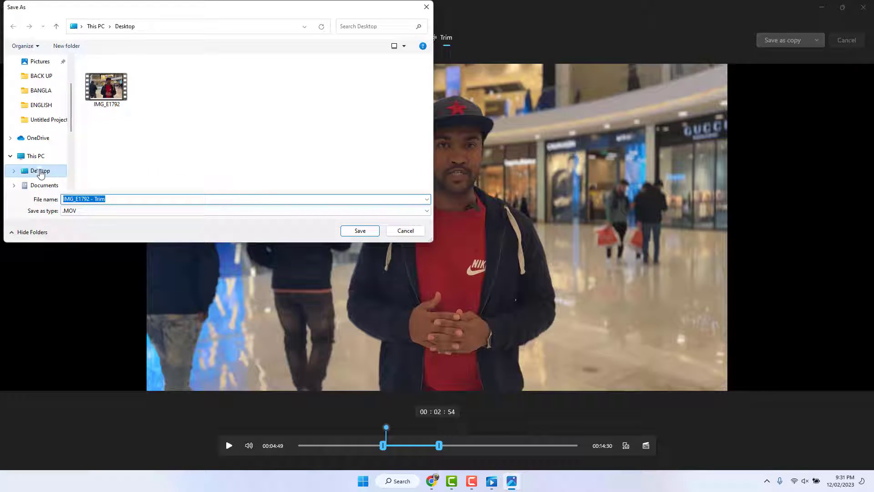
Step: Save the trimmed copy to the Desktop as 'abc'
left_click(39, 173)
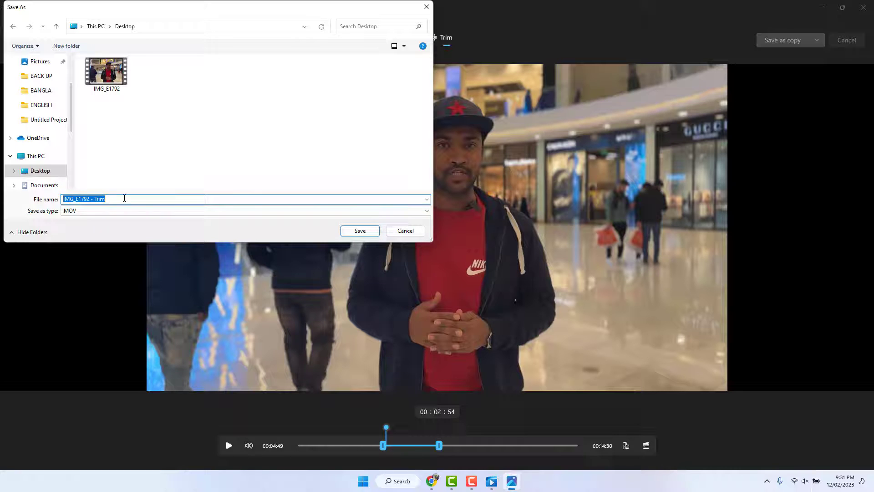
type("abc")
left_click(361, 231)
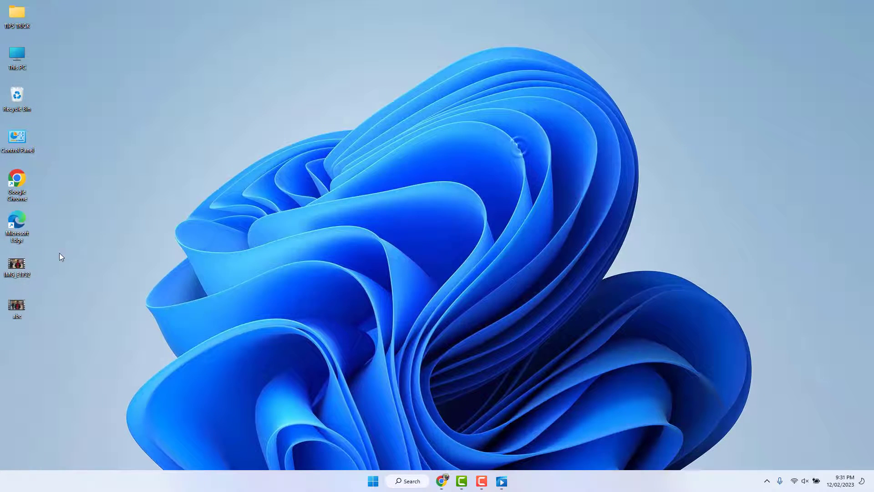
left_click(71, 313)
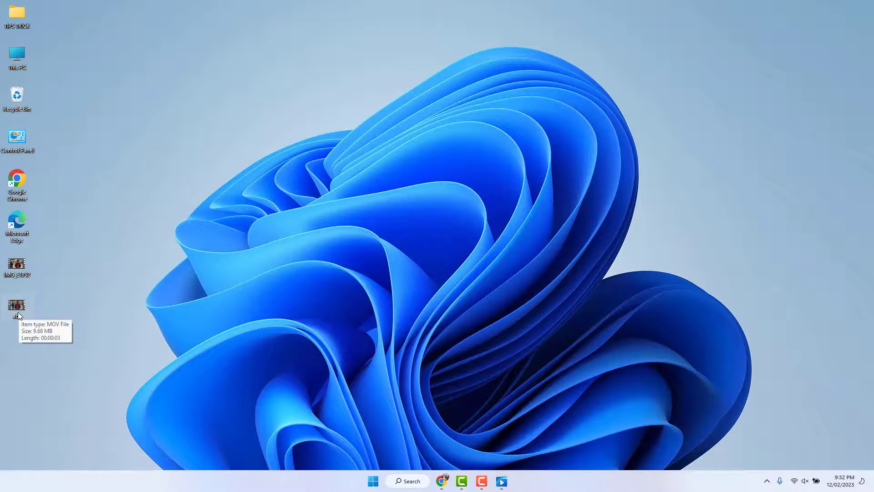
double_click(17, 309)
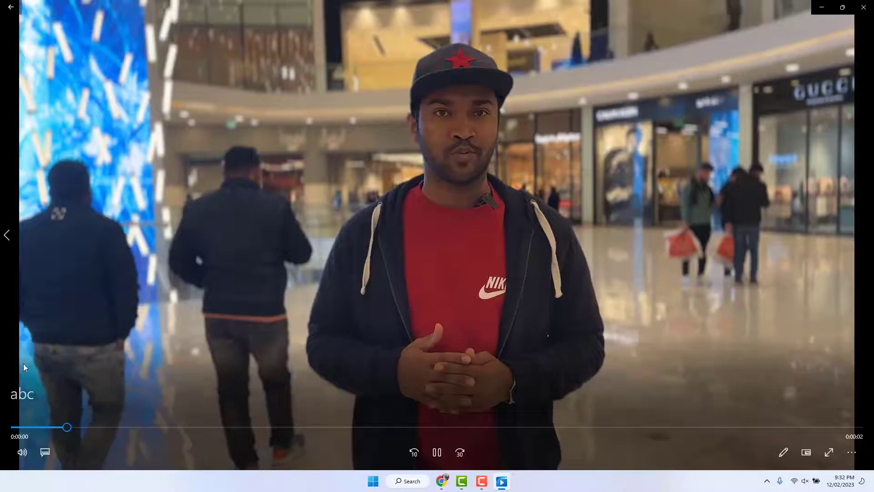